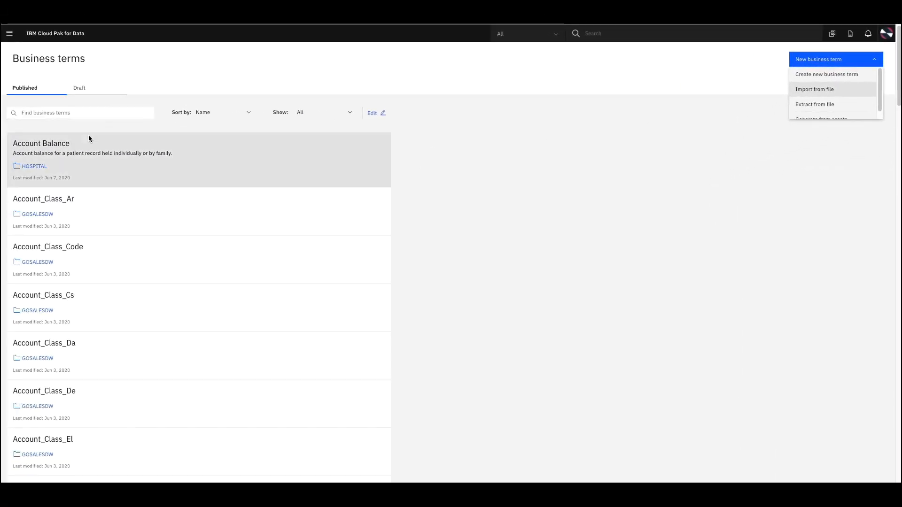
Step: Open the overview of the Account Balance business term in the published terms
{"action": "left_click", "coordinate": [47, 144]}
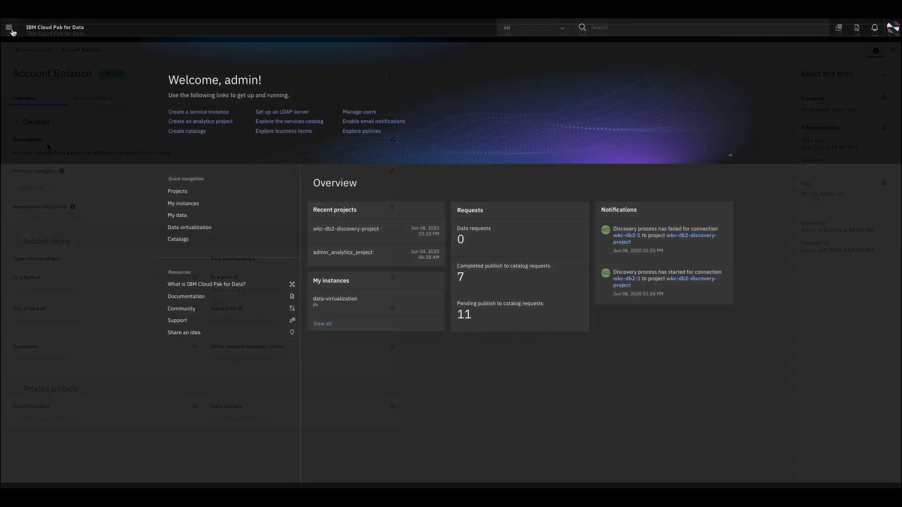
Step: Go to data discovery under Organize's curation area and start a new automated discovery job
{"action": "left_click", "coordinate": [10, 30]}
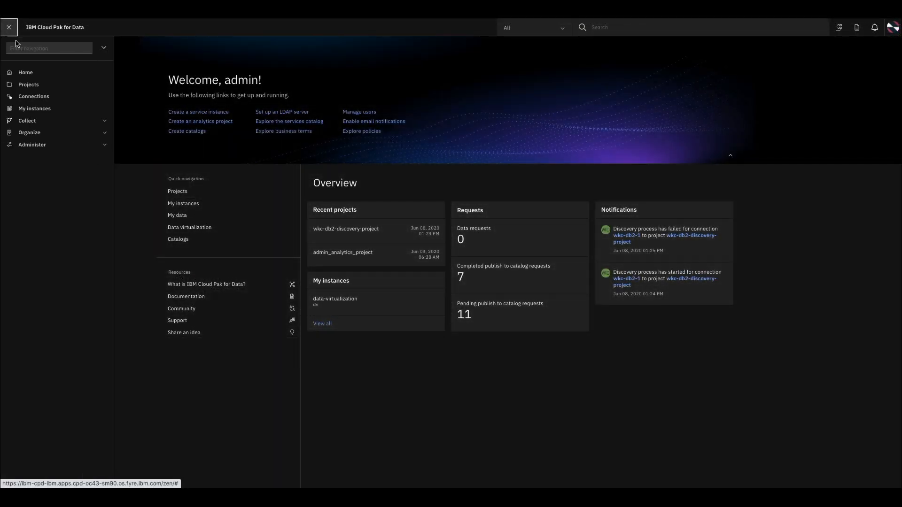
{"action": "left_click", "coordinate": [31, 138]}
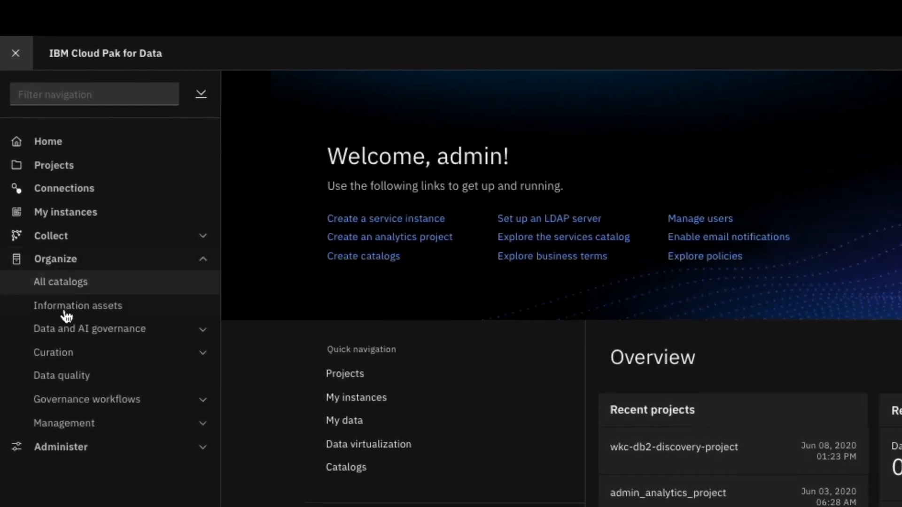
{"action": "left_click", "coordinate": [74, 370]}
{"action": "left_click", "coordinate": [77, 391]}
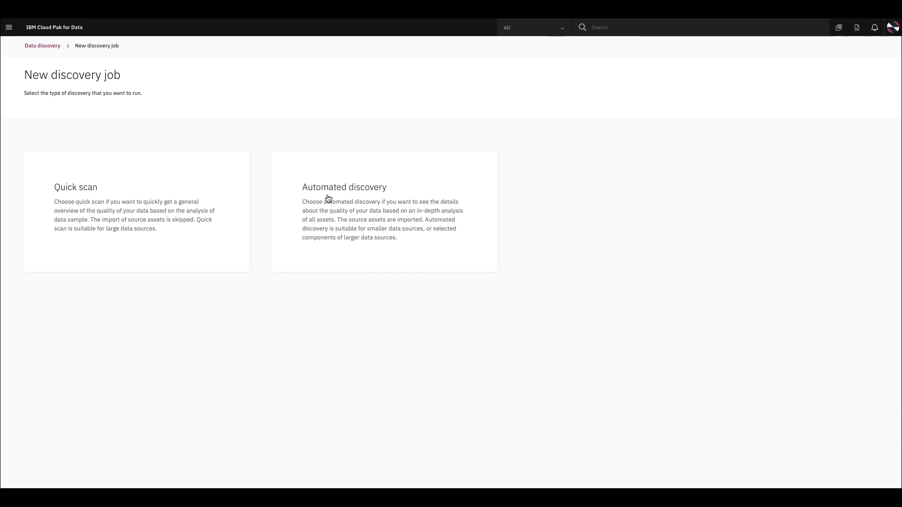
{"action": "left_click", "coordinate": [329, 198]}
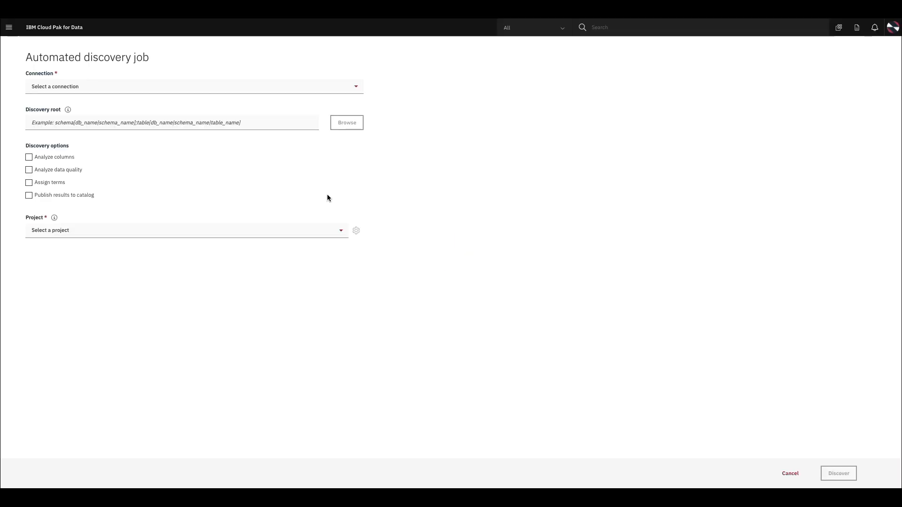
Step: Run the discovery job on connection dv-db2-1 with Assign terms and Publish results to catalog enabled, using project admin_discovery_project1
{"action": "left_click", "coordinate": [272, 92]}
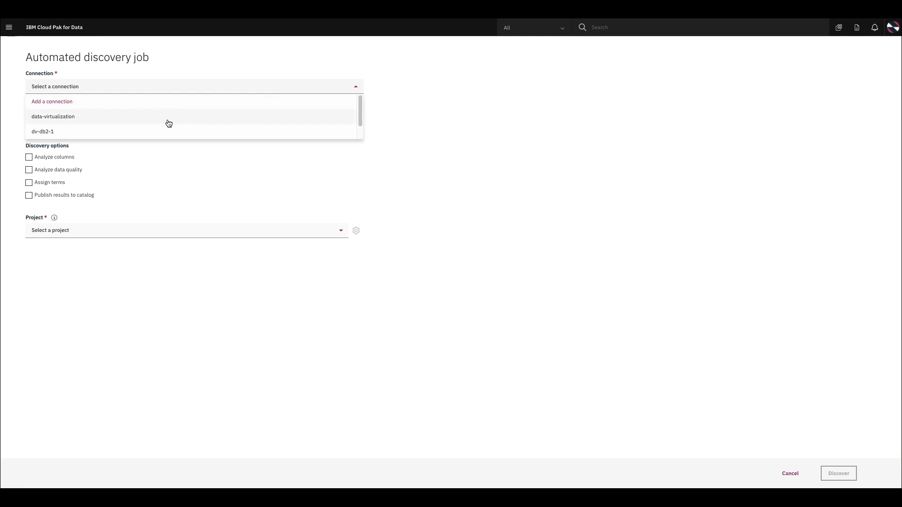
{"action": "left_click", "coordinate": [155, 134]}
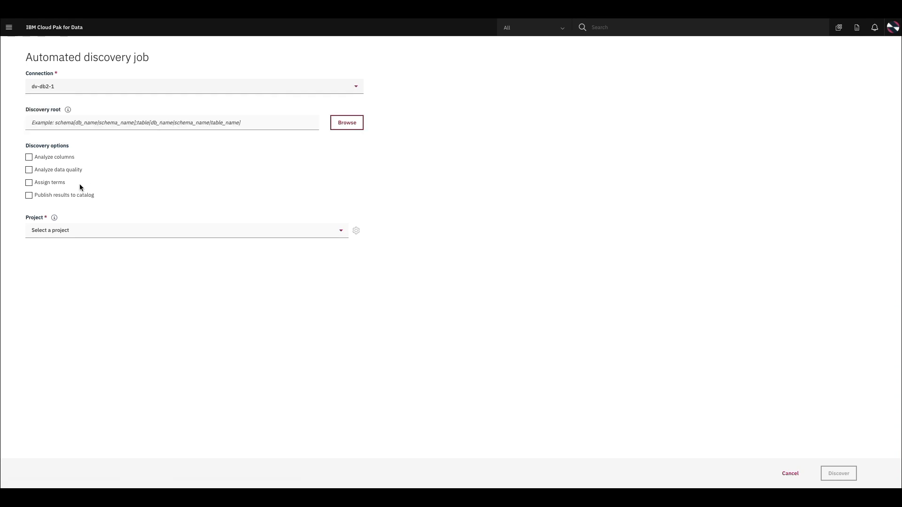
{"action": "left_click", "coordinate": [49, 183]}
{"action": "left_click", "coordinate": [46, 196]}
{"action": "left_click", "coordinate": [86, 235]}
{"action": "scroll", "coordinate": [89, 266], "scroll_direction": "down", "scroll_amount": 2}
{"action": "left_click", "coordinate": [84, 279]}
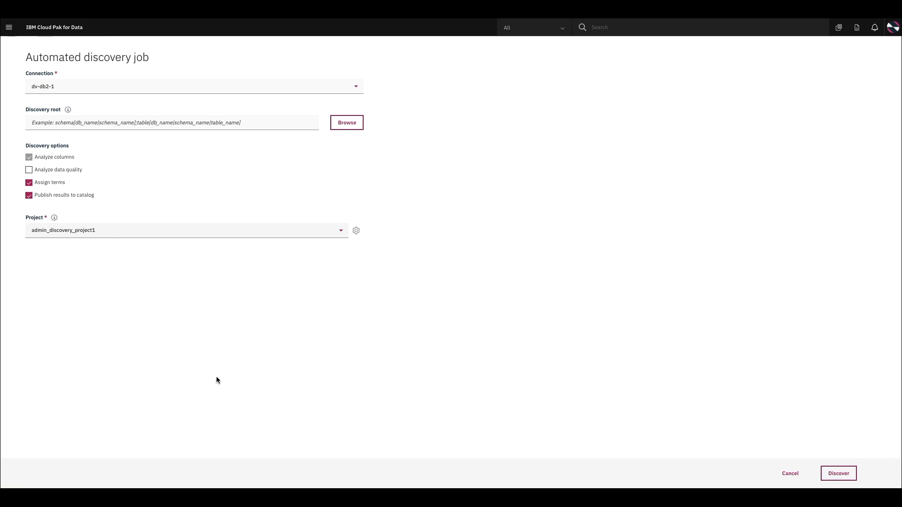
{"action": "left_click", "coordinate": [825, 474]}
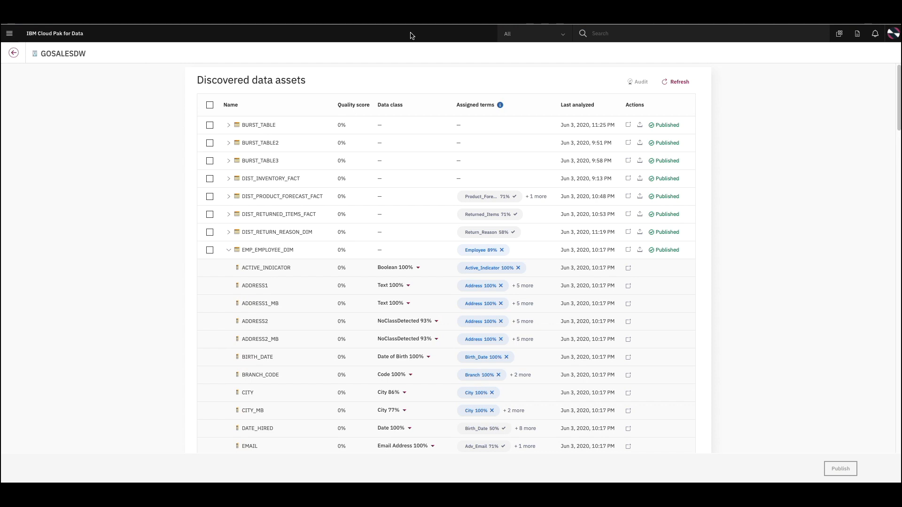
Step: Open the Default Catalog from all catalogs and choose one of its options for adding assets
{"action": "mouse_move", "coordinate": [501, 105]}
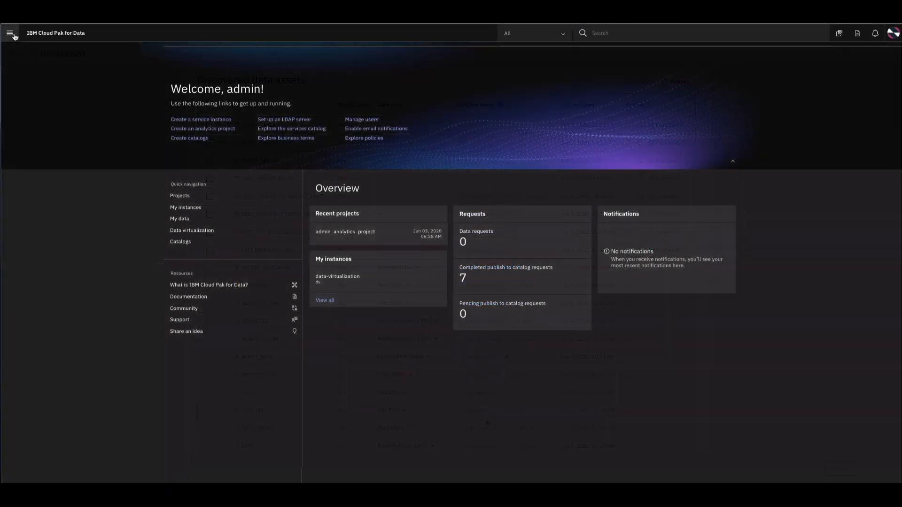
{"action": "left_click", "coordinate": [12, 36]}
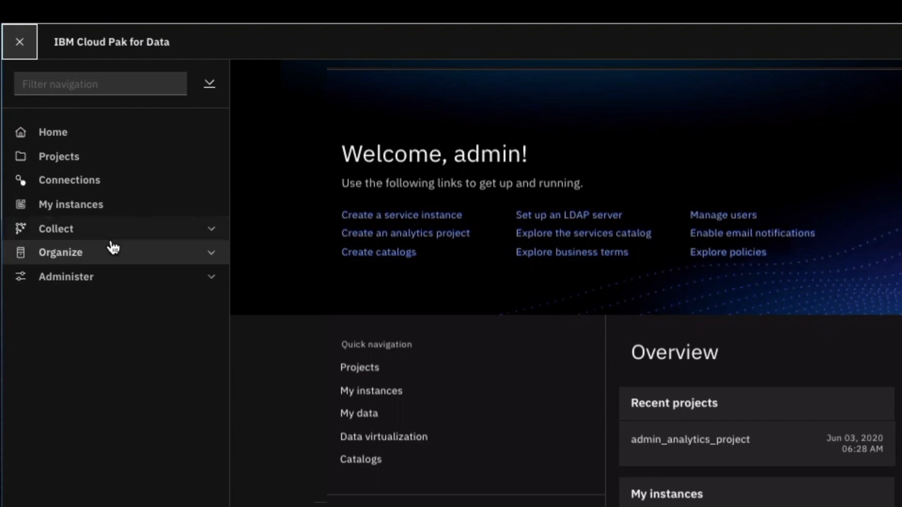
{"action": "left_click", "coordinate": [113, 249]}
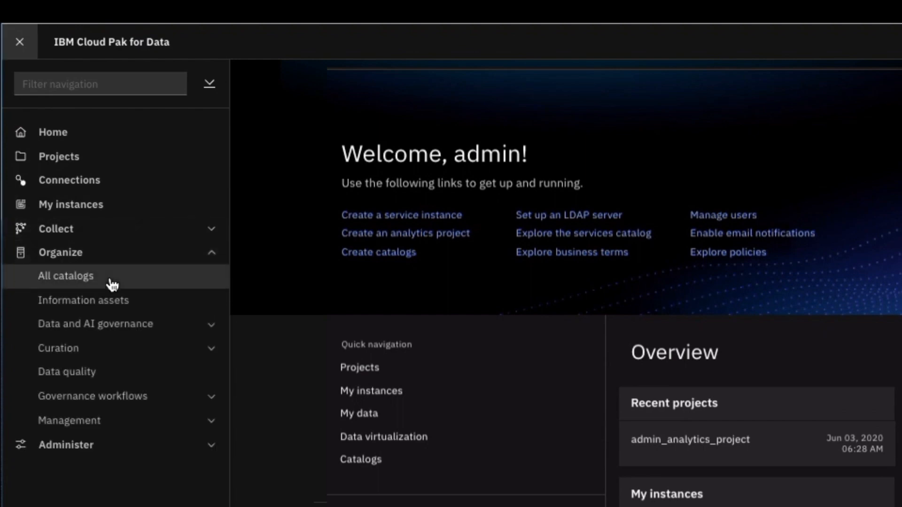
{"action": "left_click", "coordinate": [113, 282]}
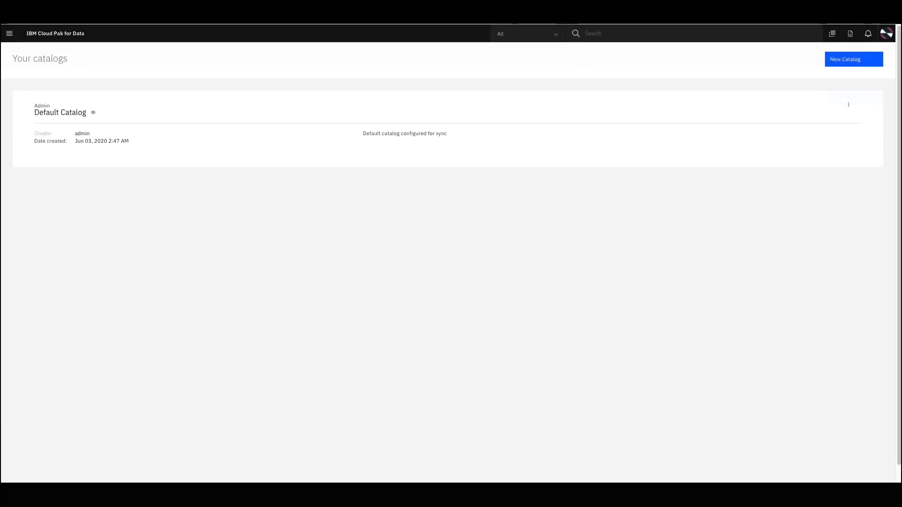
{"action": "left_click", "coordinate": [76, 114]}
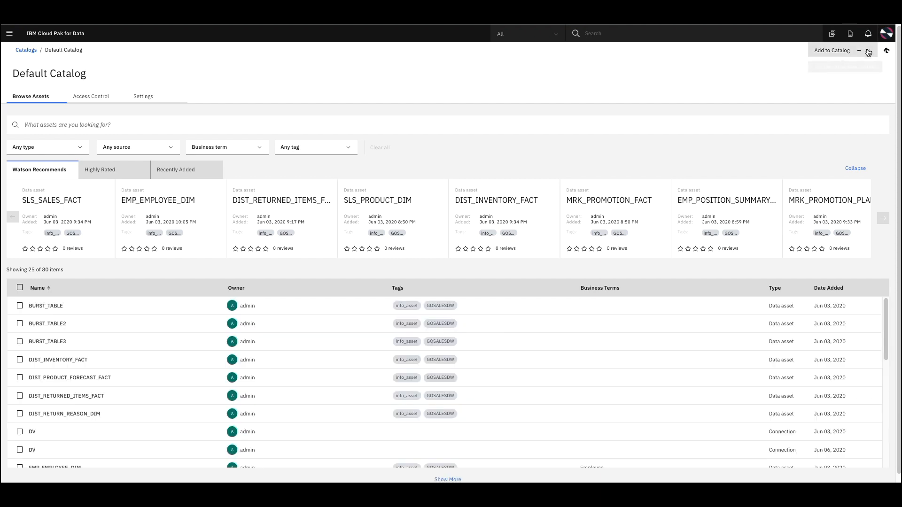
{"action": "left_click", "coordinate": [868, 51]}
{"action": "left_click", "coordinate": [845, 85]}
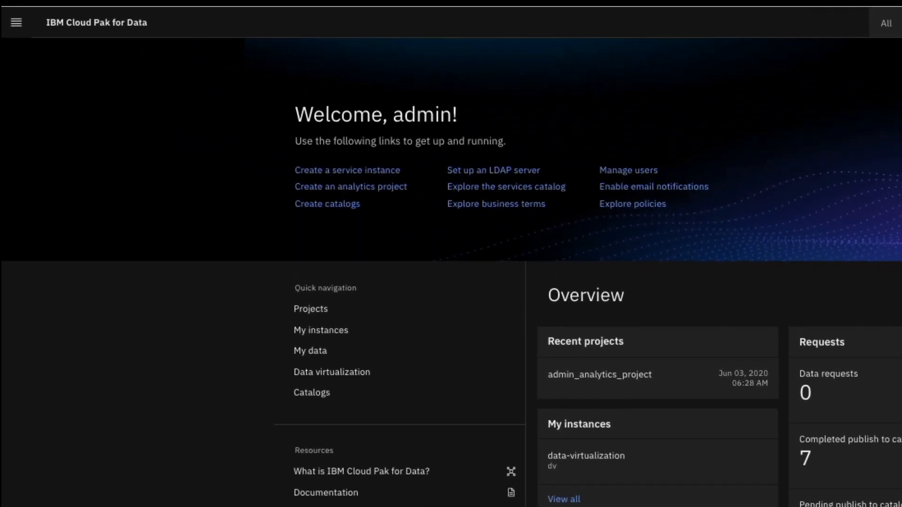
Step: Go to Data virtualization in the Collect area and switch from Data sources to the Virtualize page
{"action": "left_click", "coordinate": [27, 27]}
{"action": "left_click", "coordinate": [56, 205]}
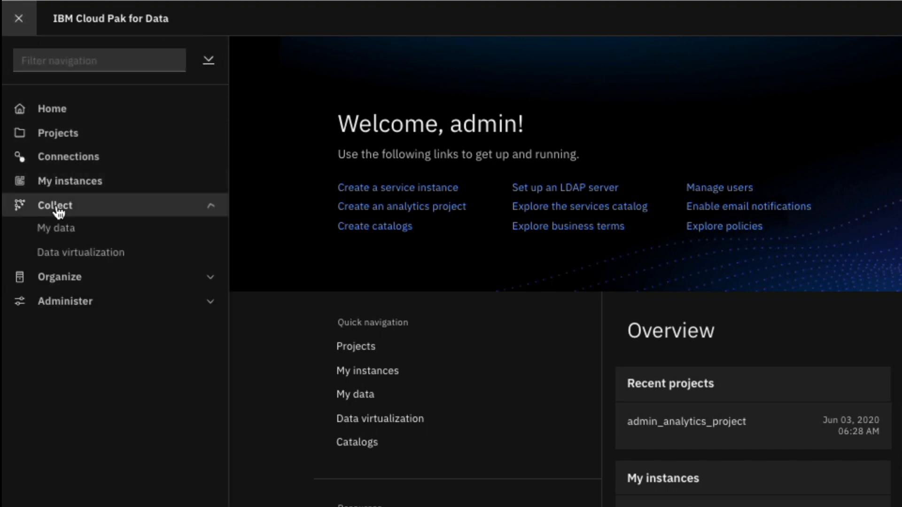
{"action": "left_click", "coordinate": [63, 256]}
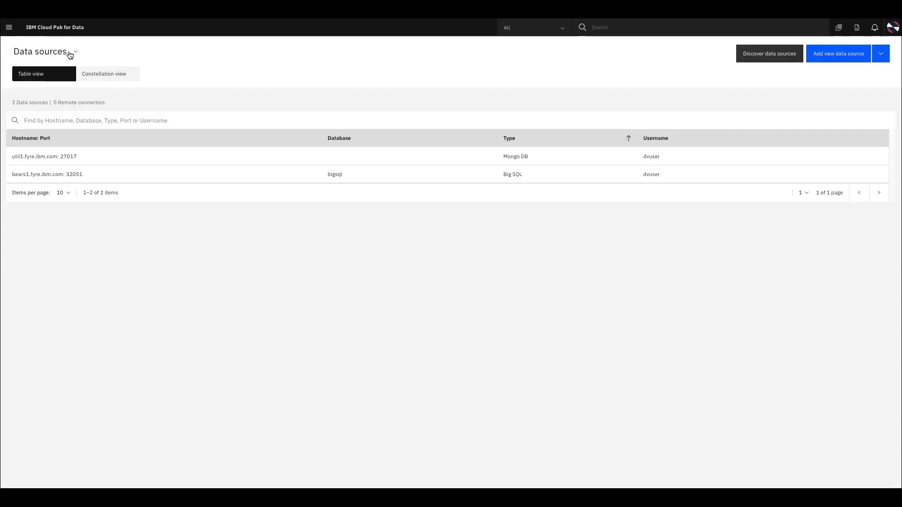
{"action": "left_click", "coordinate": [70, 54]}
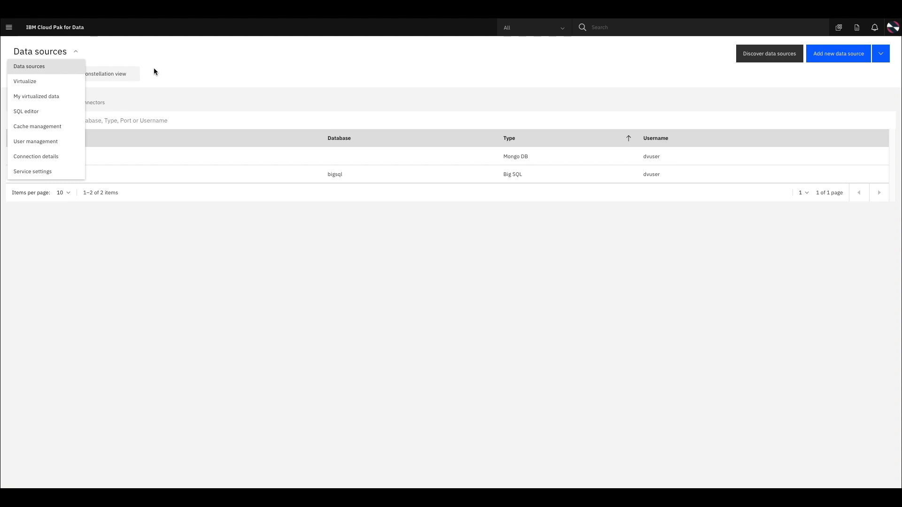
{"action": "left_click", "coordinate": [65, 88]}
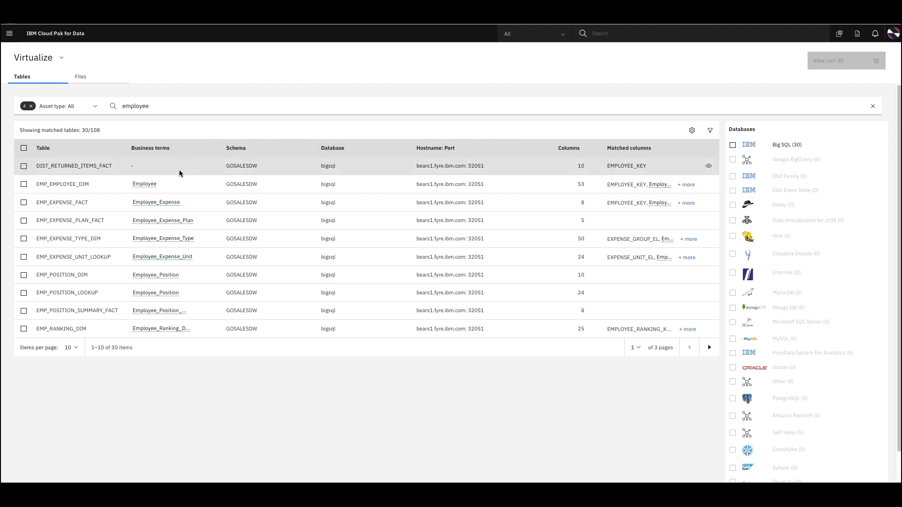
Step: View the term overview of the Employee business term assigned to the EMP_EMPLOYEE_DIM table
{"action": "mouse_move", "coordinate": [155, 202]}
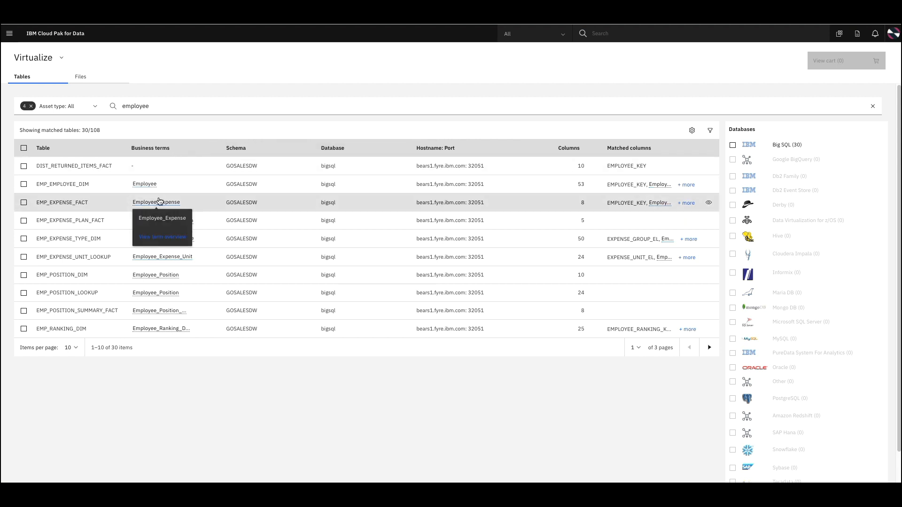
{"action": "mouse_move", "coordinate": [150, 187]}
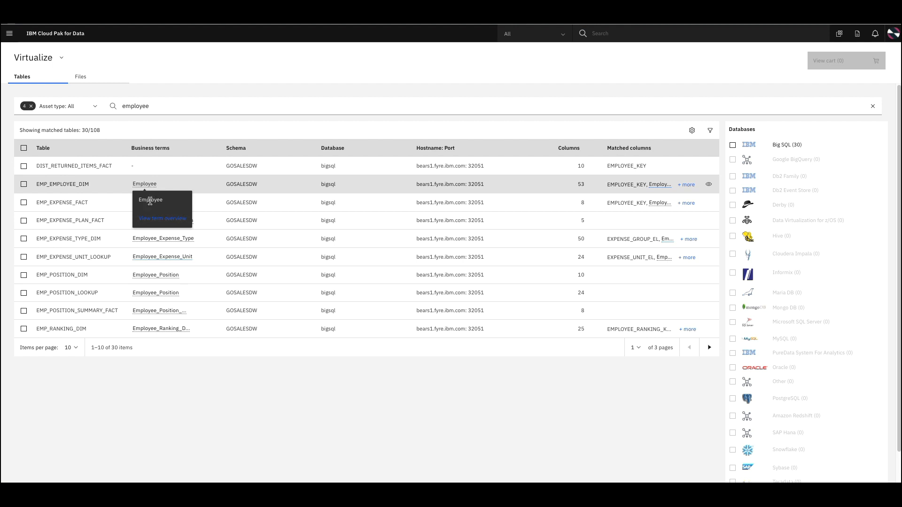
{"action": "left_click", "coordinate": [150, 220]}
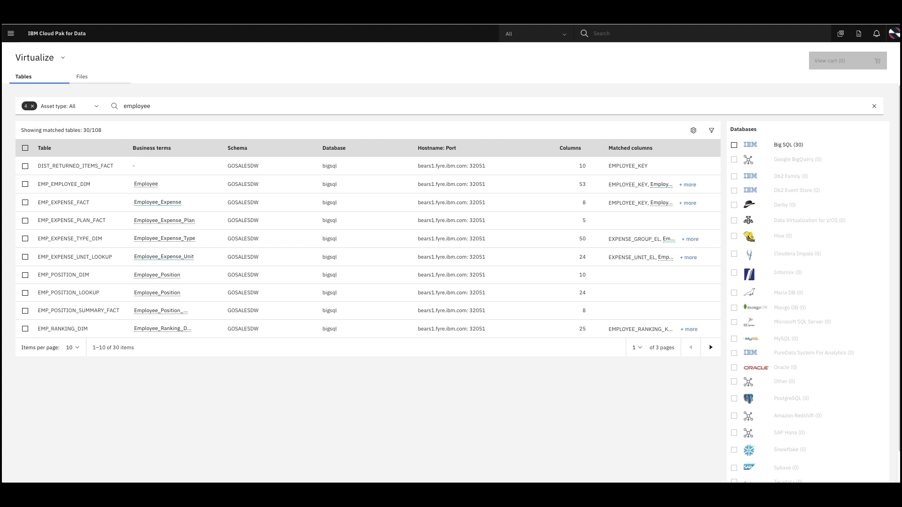
Step: Add the EMP_EXPENSE_FACT table from the employee search results to the virtualization cart
{"action": "left_click", "coordinate": [156, 105]}
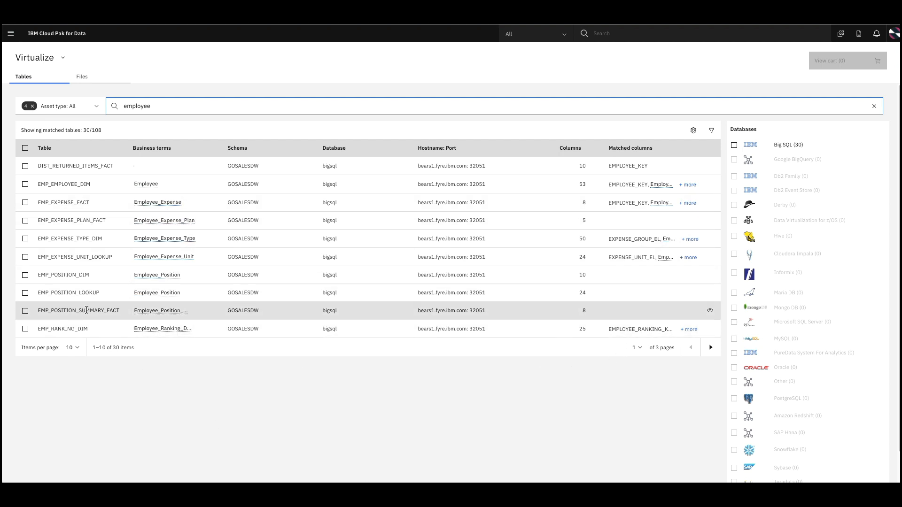
{"action": "left_click", "coordinate": [26, 202]}
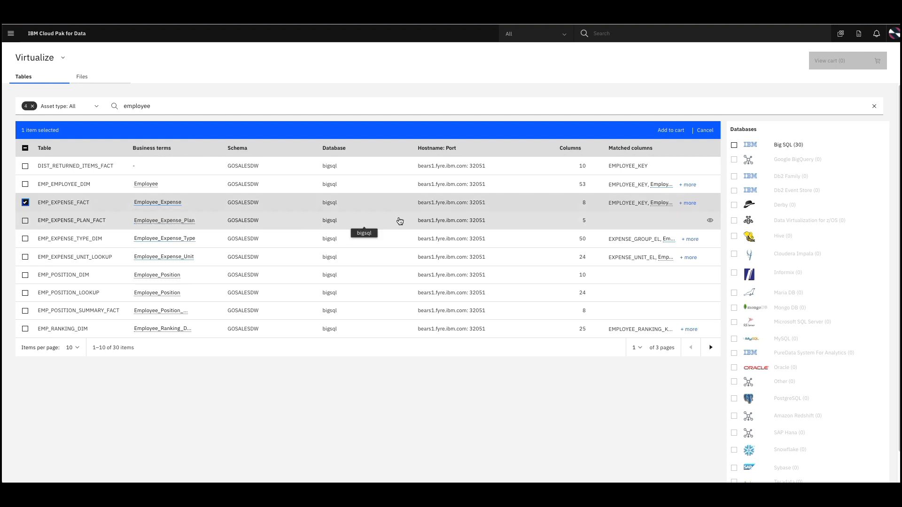
{"action": "left_click", "coordinate": [678, 131]}
Step: Search the tables for "patient" and restrict the asset type to Business term only
{"action": "double_click", "coordinate": [216, 109]}
{"action": "type", "text": "patient"}
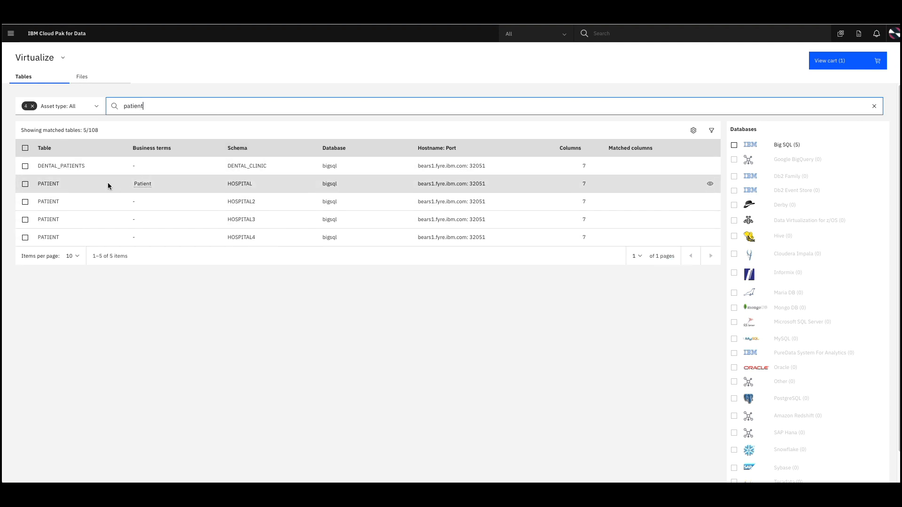
{"action": "left_click", "coordinate": [72, 112]}
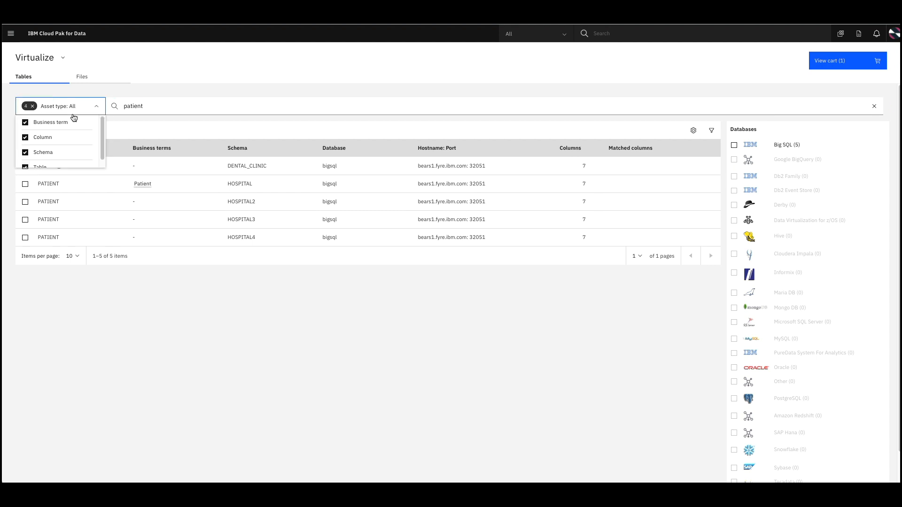
{"action": "left_click", "coordinate": [25, 167]}
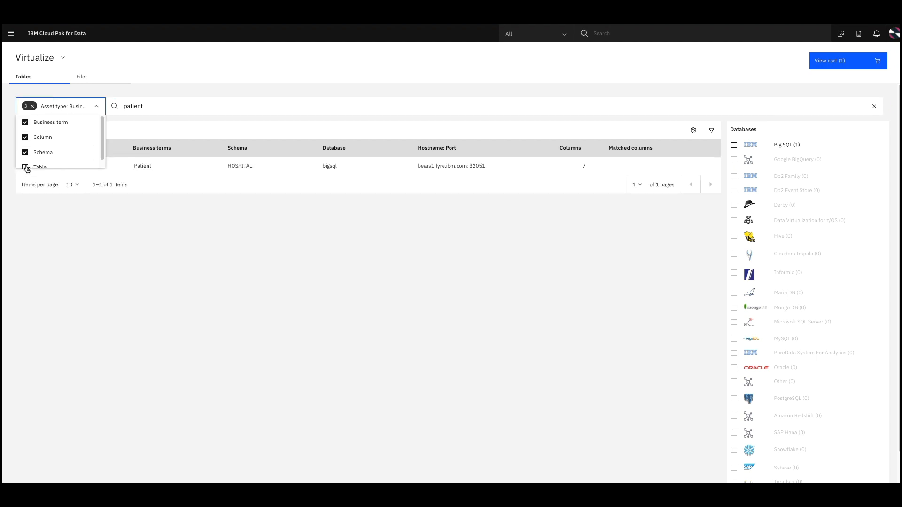
{"action": "left_click", "coordinate": [26, 152]}
{"action": "left_click", "coordinate": [26, 138]}
{"action": "left_click", "coordinate": [80, 227]}
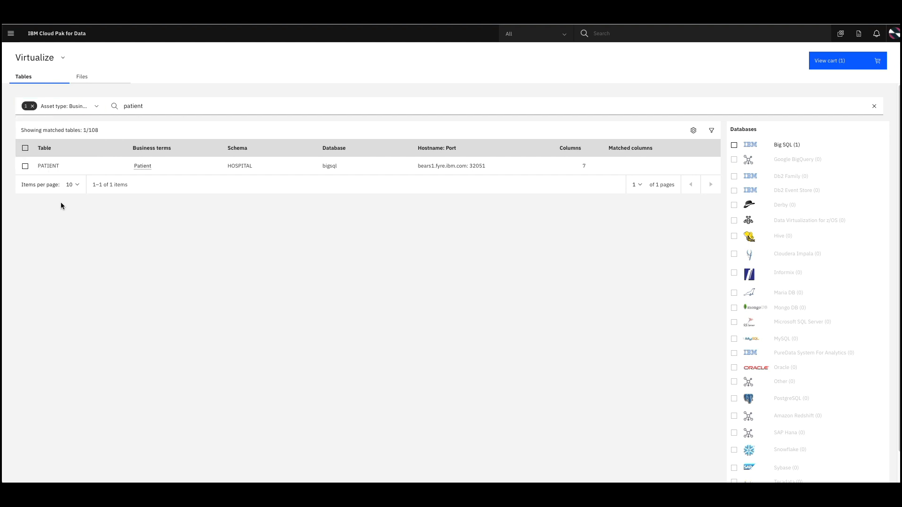
Step: Add the PATIENT table of the HOSPITAL schema to the cart and open the cart for review
{"action": "left_click", "coordinate": [26, 166]}
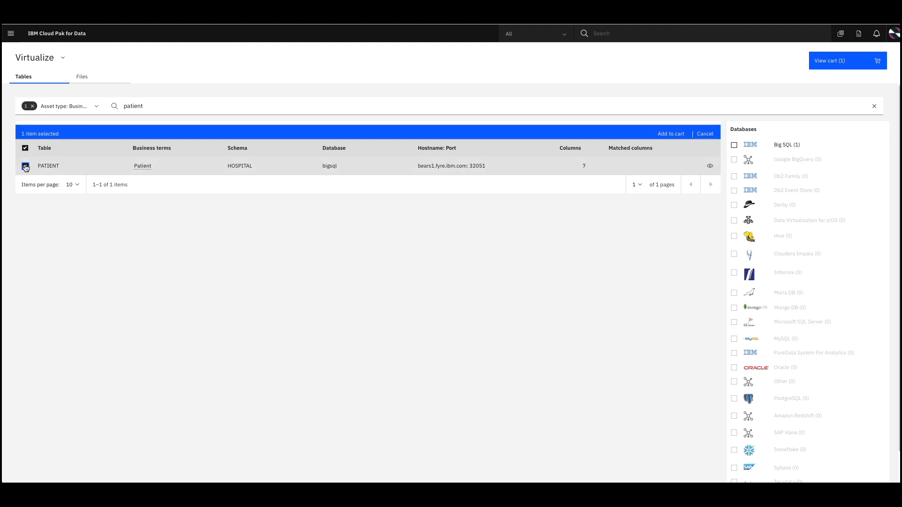
{"action": "left_click", "coordinate": [671, 131]}
{"action": "left_click", "coordinate": [841, 61]}
Step: Assign the cart's tables to the project admin_analytics_project and rename EMP_EXPENSE_FACT to its business term Employee_Expense
{"action": "left_click", "coordinate": [85, 109]}
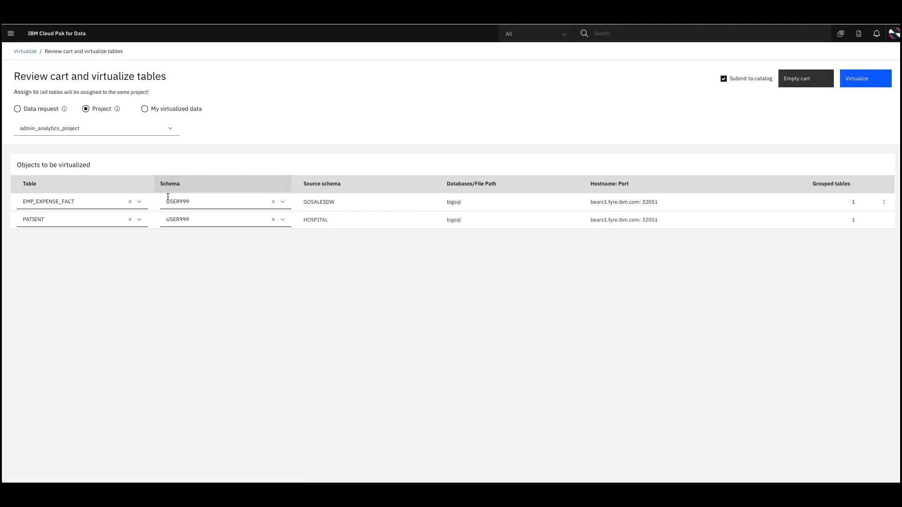
{"action": "left_click", "coordinate": [140, 203]}
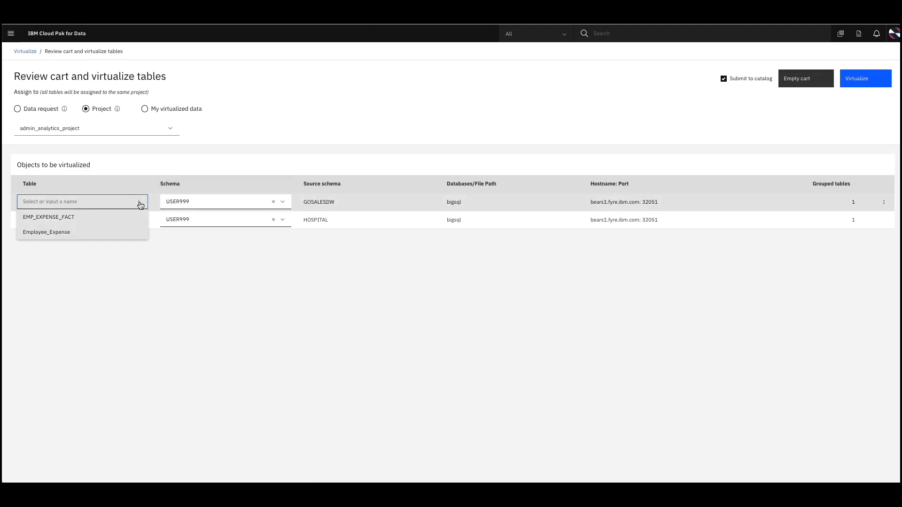
{"action": "left_click", "coordinate": [54, 233]}
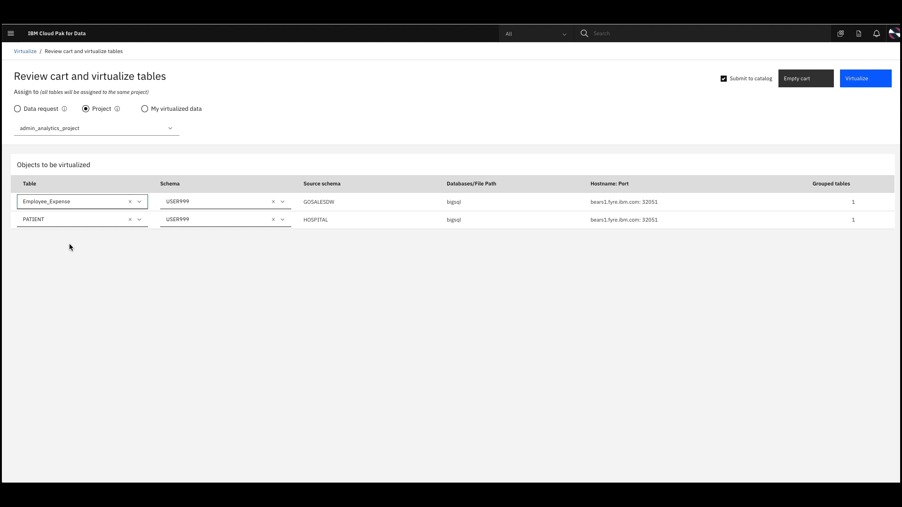
Step: Rename the PATIENT table in the cart as Inpatient
{"action": "left_click", "coordinate": [61, 219]}
{"action": "type", "text": "PATIENTInpatient"}
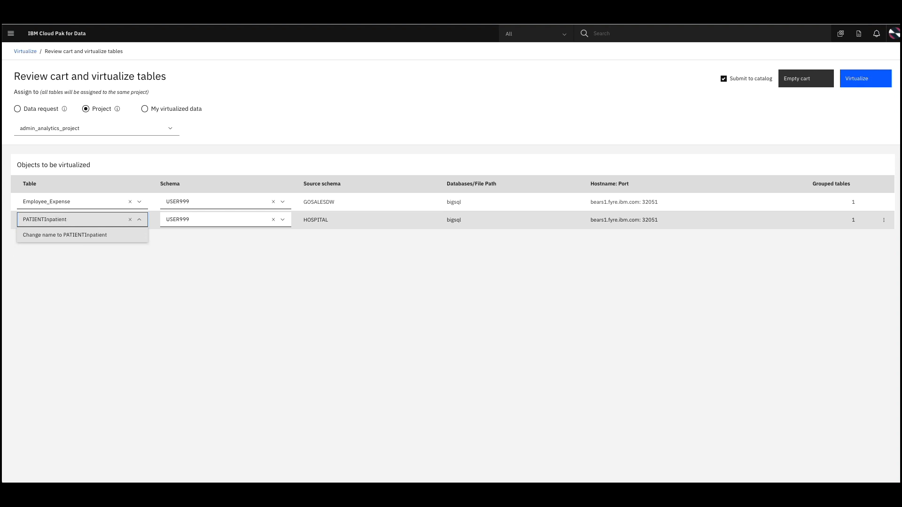
{"action": "left_click_drag", "start_coordinate": [44, 220], "coordinate": [4, 222]}
{"action": "key", "text": "BackSpace"}
{"action": "left_click", "coordinate": [52, 238]}
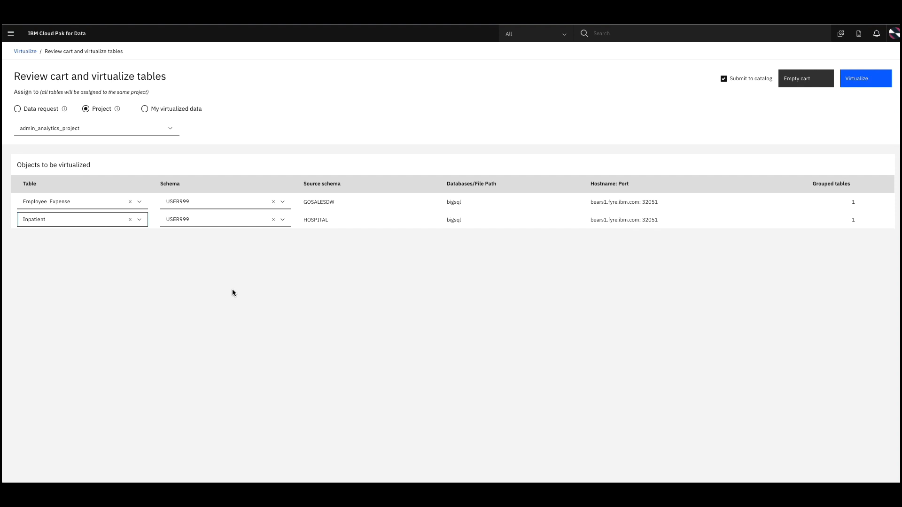
Step: Set the schema of both the Inpatient and Employee_Expense tables in the cart to HOSPITAL
{"action": "left_click", "coordinate": [274, 220]}
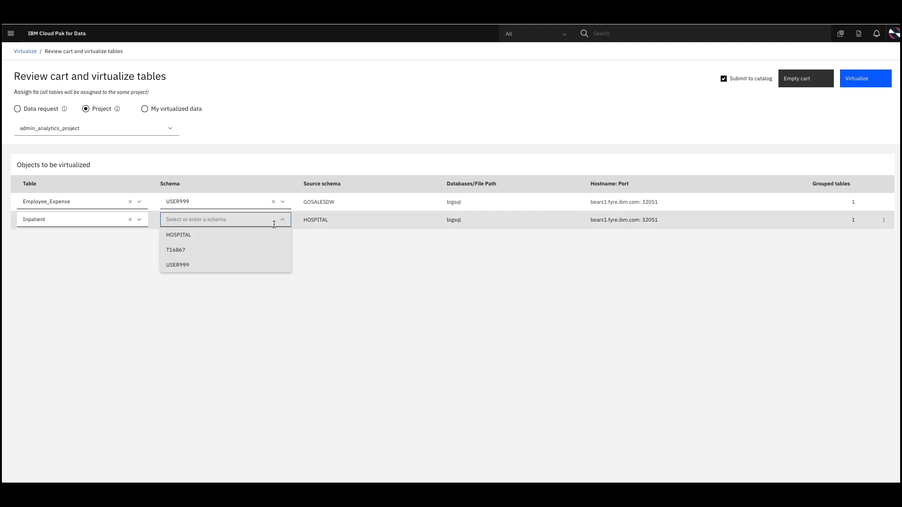
{"action": "left_click", "coordinate": [246, 234]}
{"action": "left_click", "coordinate": [275, 202]}
{"action": "left_click", "coordinate": [240, 215]}
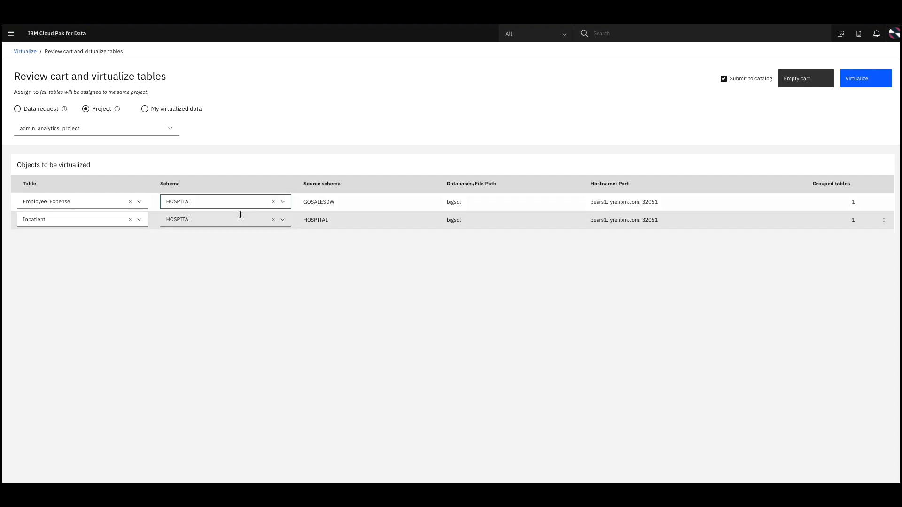
Step: Edit the column names of Employee_Expense and replace all columns with their business terms
{"action": "left_click", "coordinate": [882, 203]}
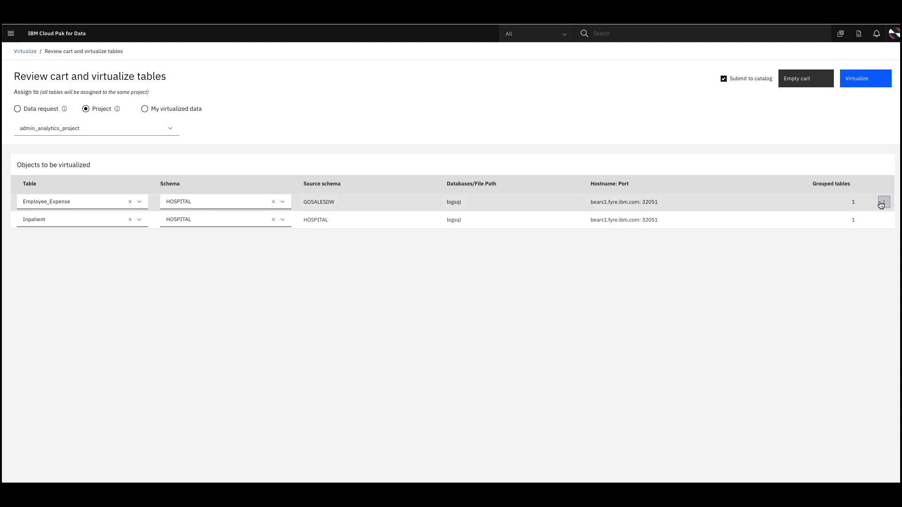
{"action": "left_click", "coordinate": [882, 203]}
{"action": "left_click", "coordinate": [855, 230]}
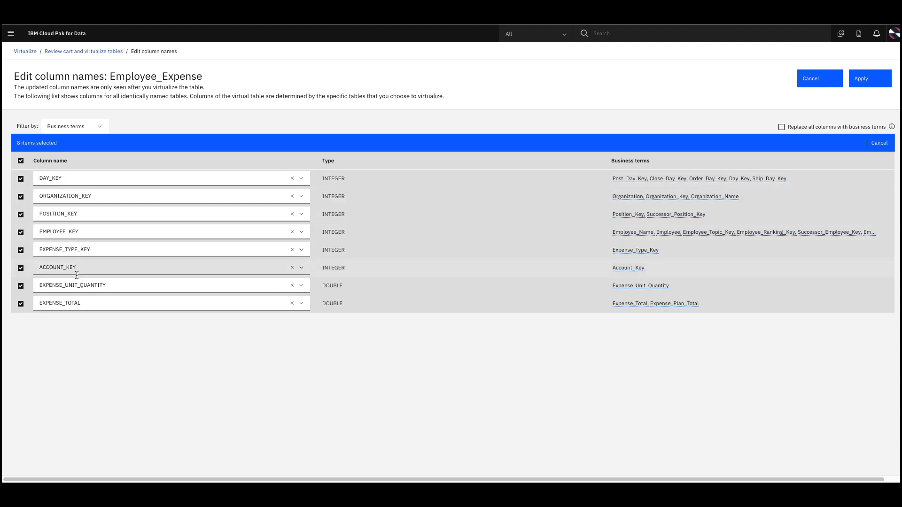
{"action": "left_click", "coordinate": [74, 178]}
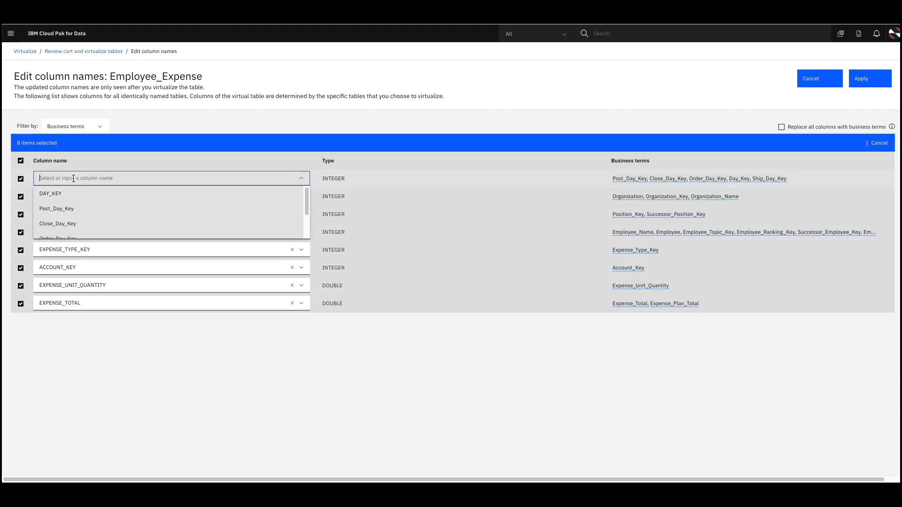
{"action": "left_click", "coordinate": [76, 176]}
{"action": "left_click", "coordinate": [188, 112]}
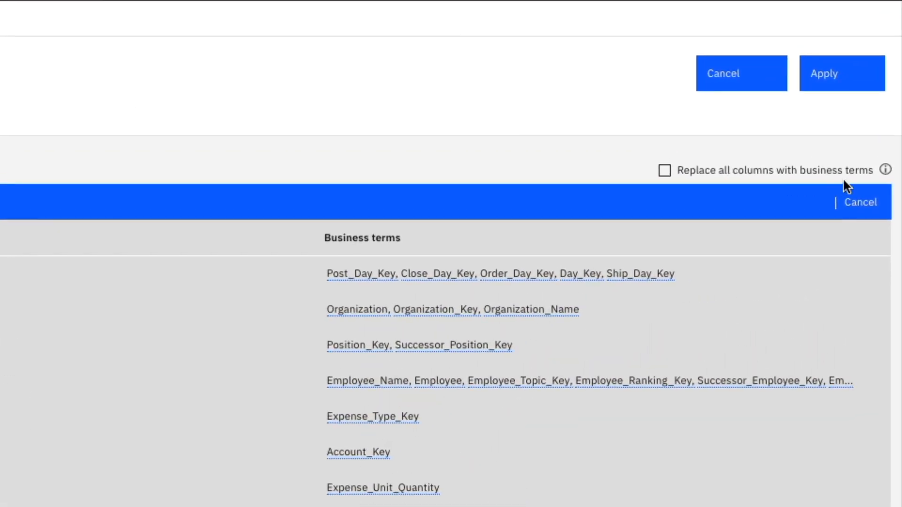
{"action": "left_click", "coordinate": [668, 172]}
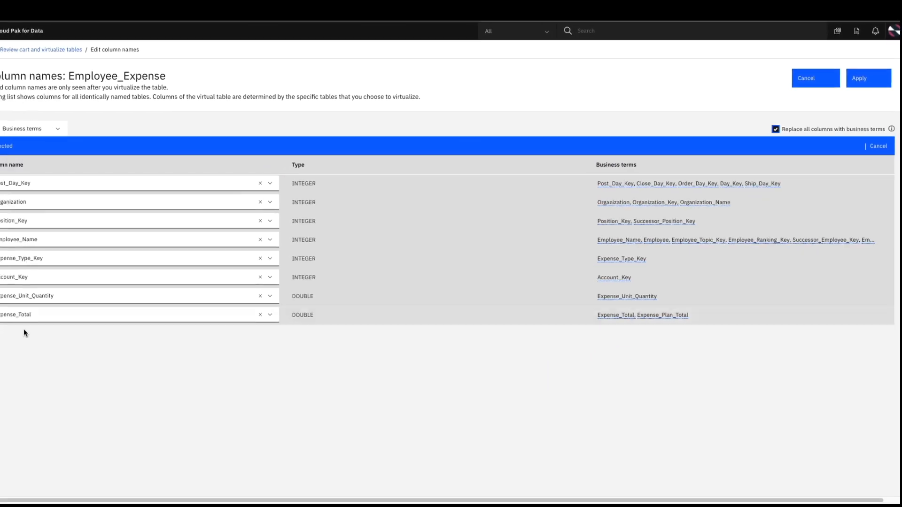
Step: Deselect the Account_Key, Expense_Unit_Quantity and Expense_Total columns, and select all three again
{"action": "left_click", "coordinate": [20, 268]}
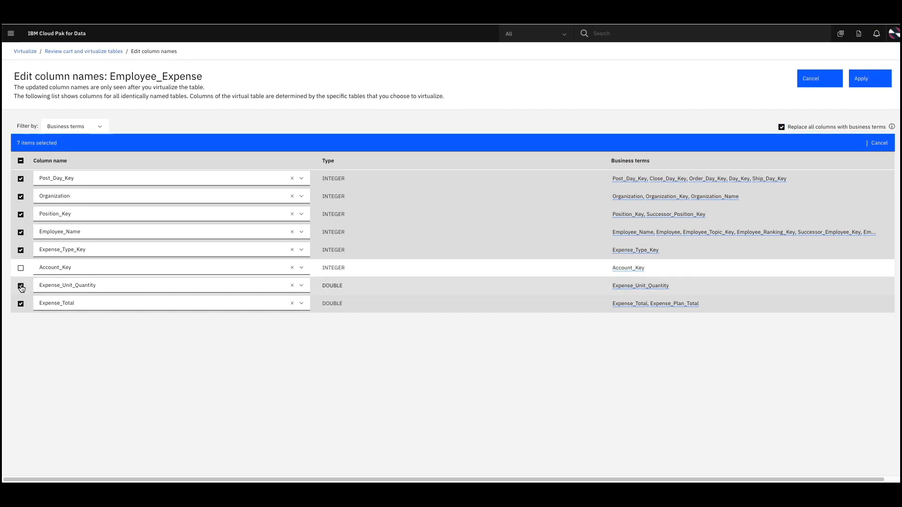
{"action": "left_click", "coordinate": [21, 286]}
{"action": "left_click", "coordinate": [21, 304]}
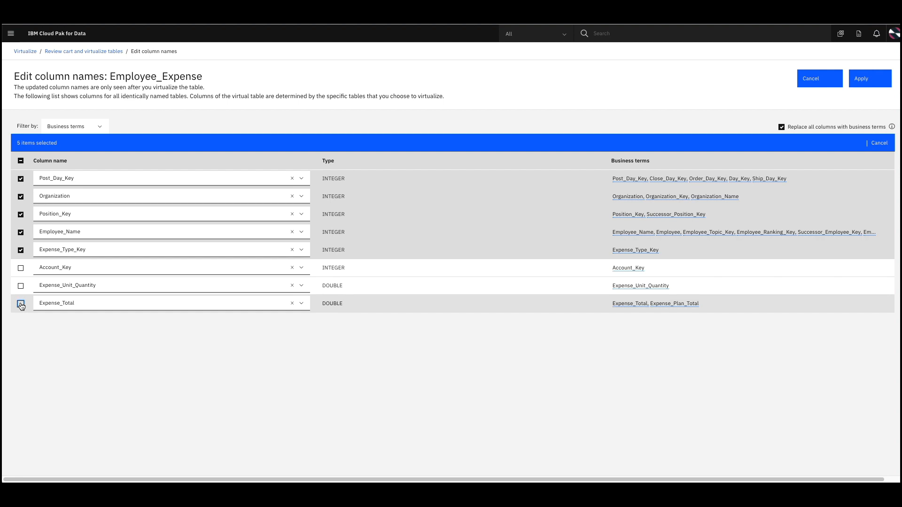
{"action": "left_click", "coordinate": [21, 269]}
{"action": "left_click", "coordinate": [21, 286]}
{"action": "left_click", "coordinate": [20, 304]}
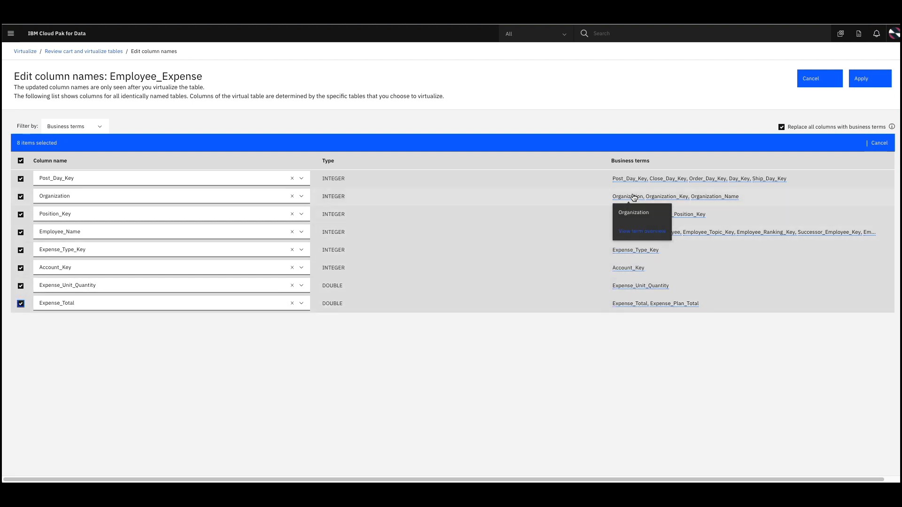
Step: Choose the business term Post_Day_Key as the first column's name and apply the Employee_Expense column names
{"action": "mouse_move", "coordinate": [634, 183]}
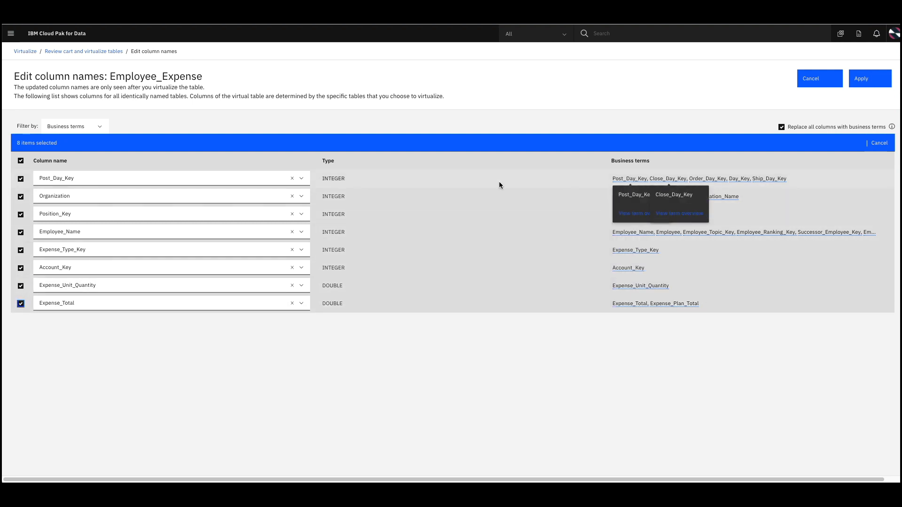
{"action": "left_click", "coordinate": [302, 180]}
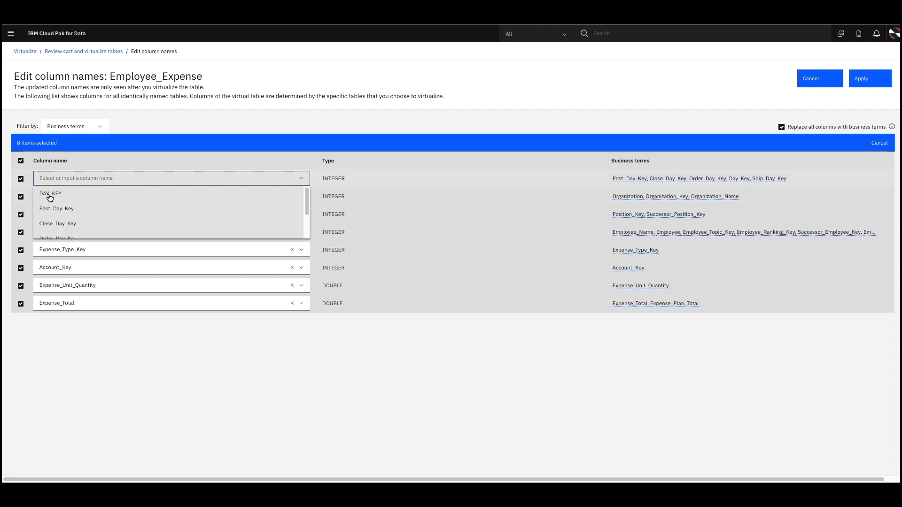
{"action": "left_click", "coordinate": [49, 209]}
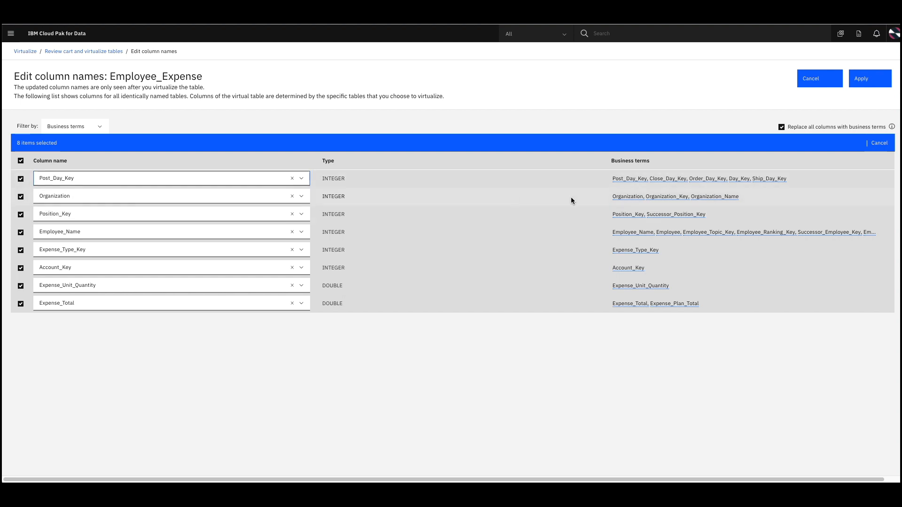
{"action": "mouse_move", "coordinate": [627, 202]}
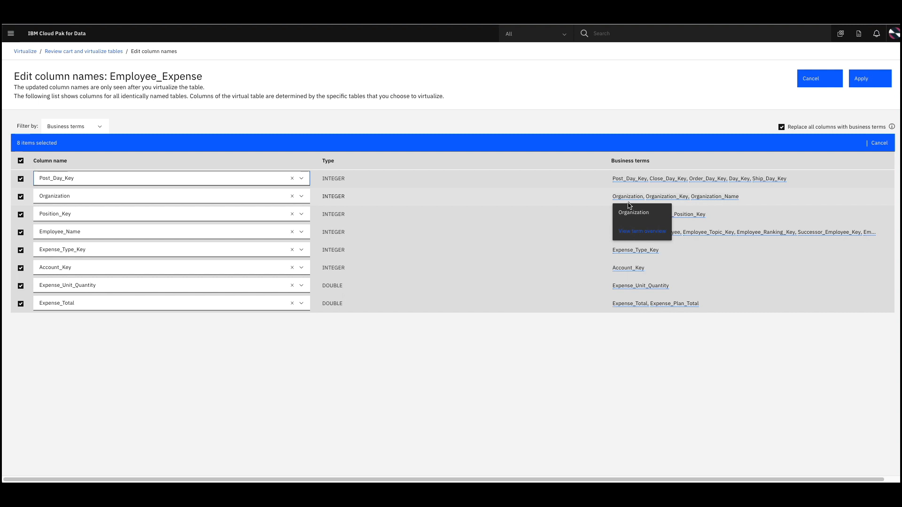
{"action": "left_click", "coordinate": [868, 86]}
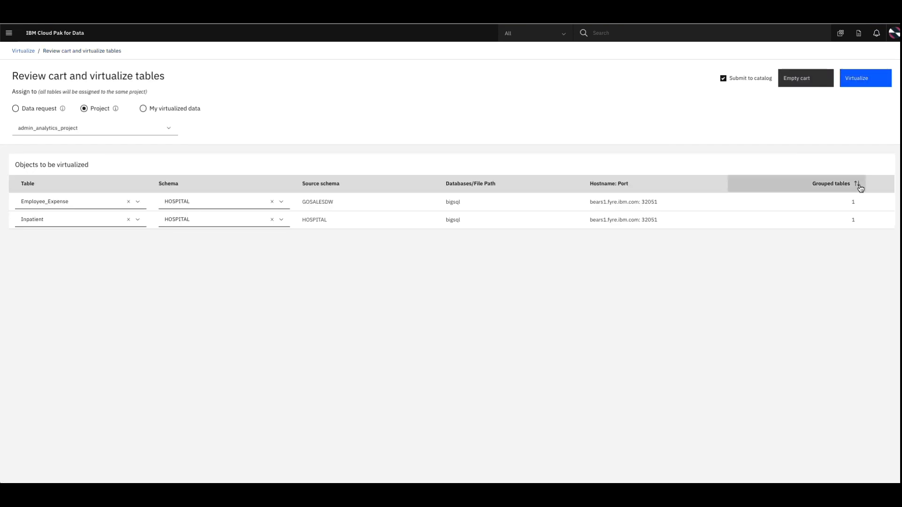
Step: Edit the column names of the Inpatient table and replace all columns with their business terms
{"action": "left_click", "coordinate": [883, 220]}
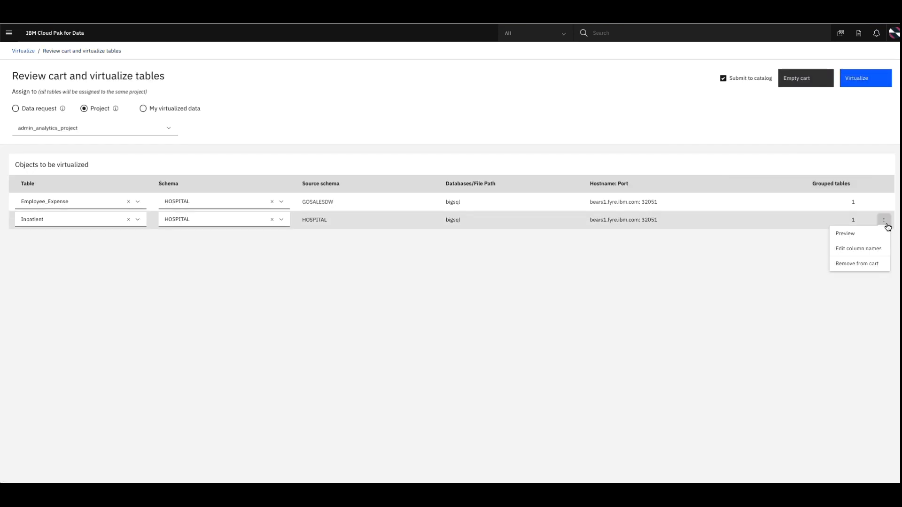
{"action": "left_click", "coordinate": [868, 249]}
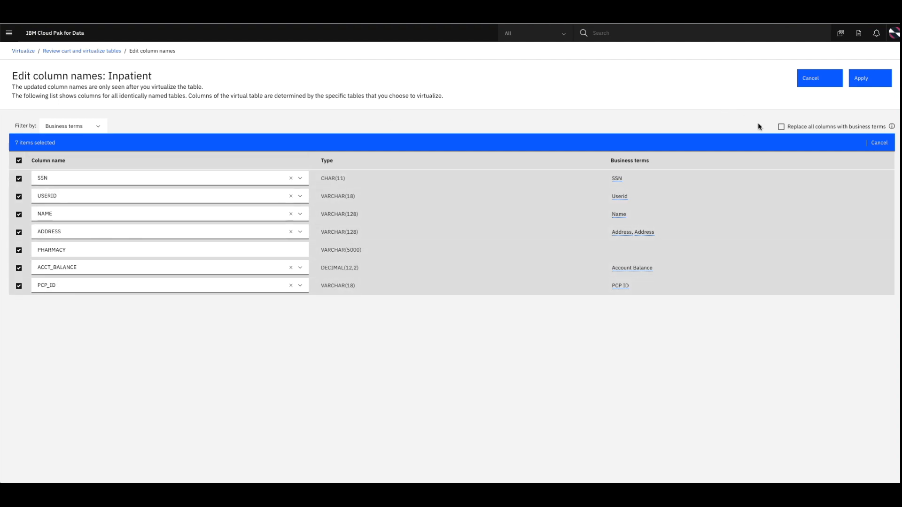
{"action": "left_click", "coordinate": [781, 127]}
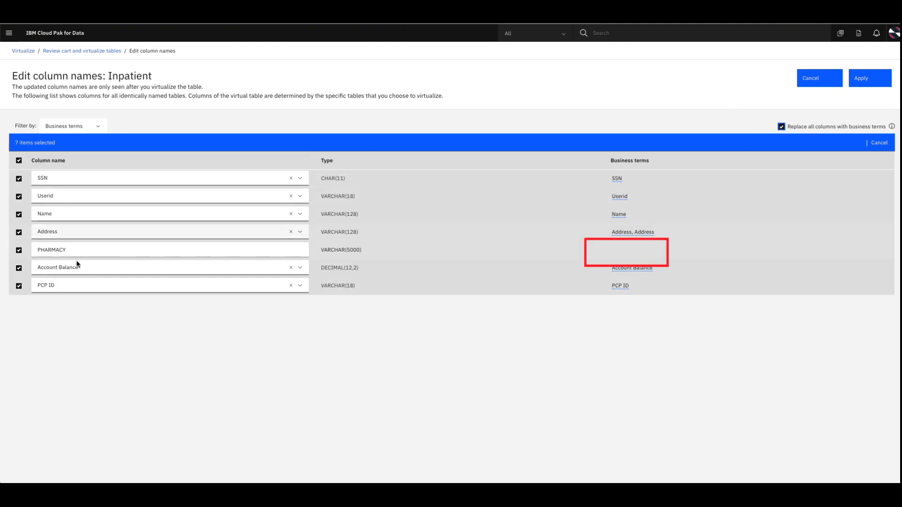
Step: Filter for columns without business terms, exclude PHARMACY, show all columns again and apply the Inpatient column changes
{"action": "left_click", "coordinate": [90, 126]}
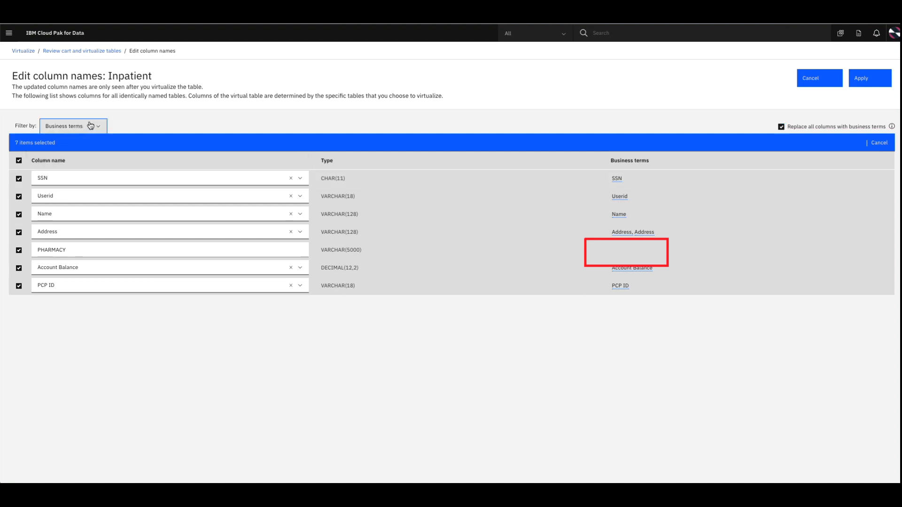
{"action": "left_click", "coordinate": [74, 155]}
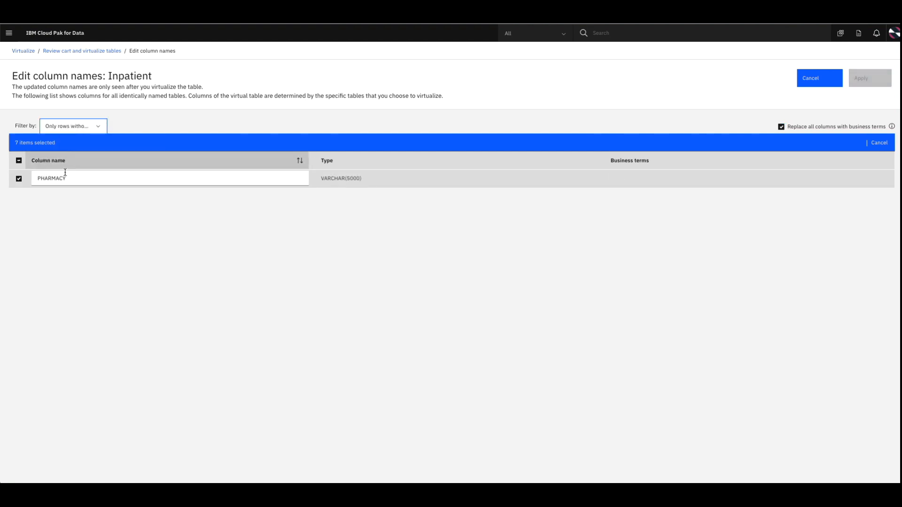
{"action": "left_click", "coordinate": [19, 180]}
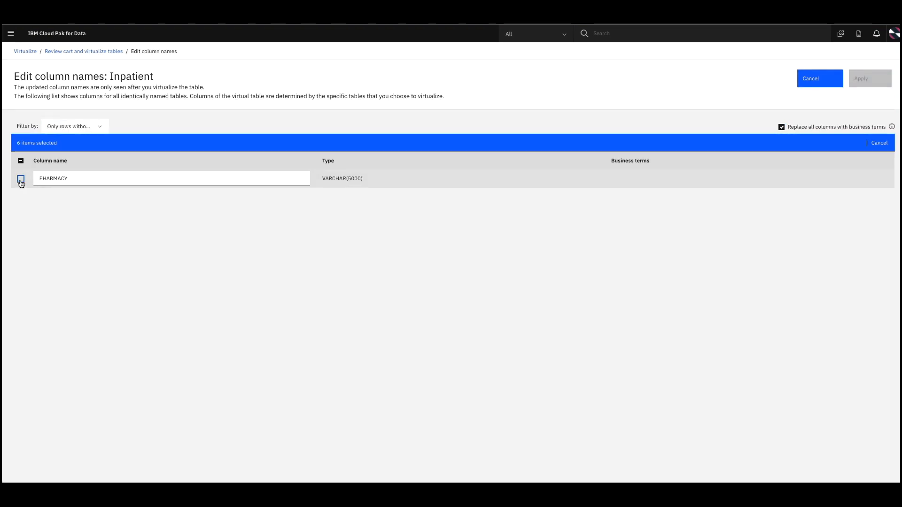
{"action": "left_click", "coordinate": [98, 126]}
{"action": "left_click", "coordinate": [89, 143]}
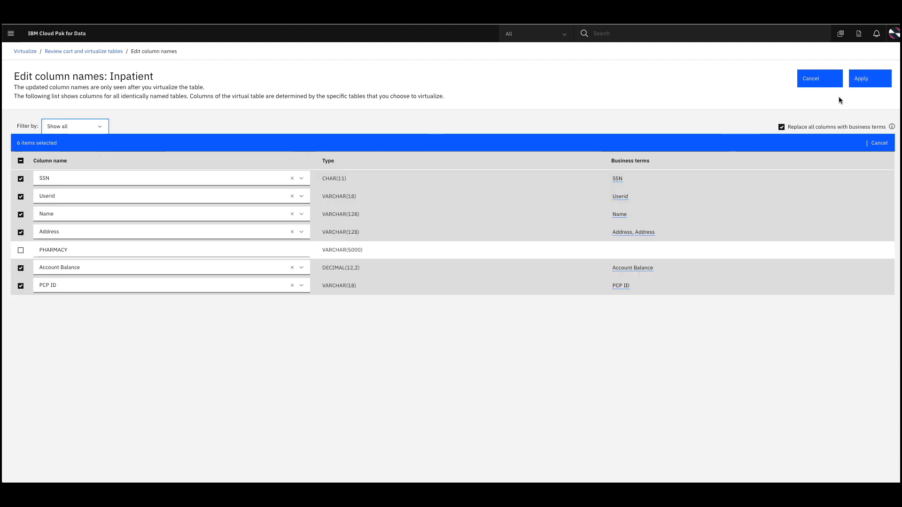
{"action": "left_click", "coordinate": [862, 79]}
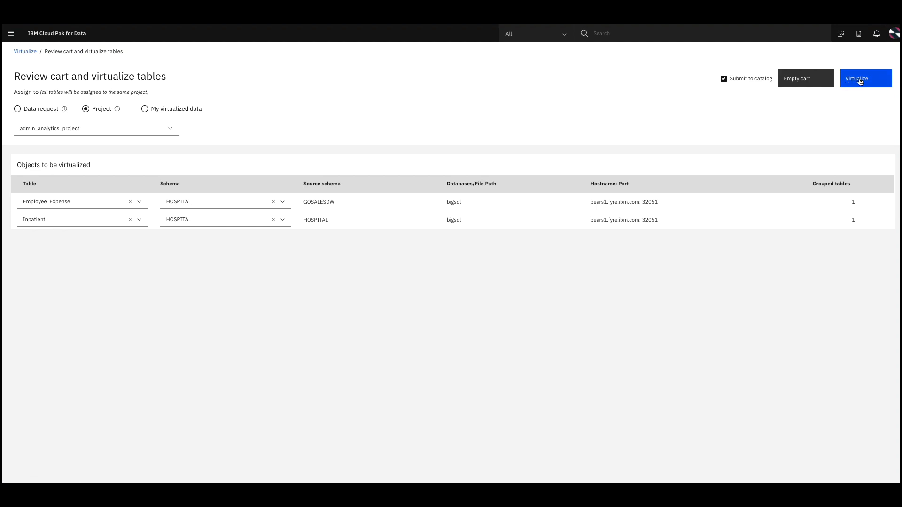
Step: Virtualize both cart tables into admin_analytics_project and open the list of virtualized data
{"action": "left_click", "coordinate": [859, 81]}
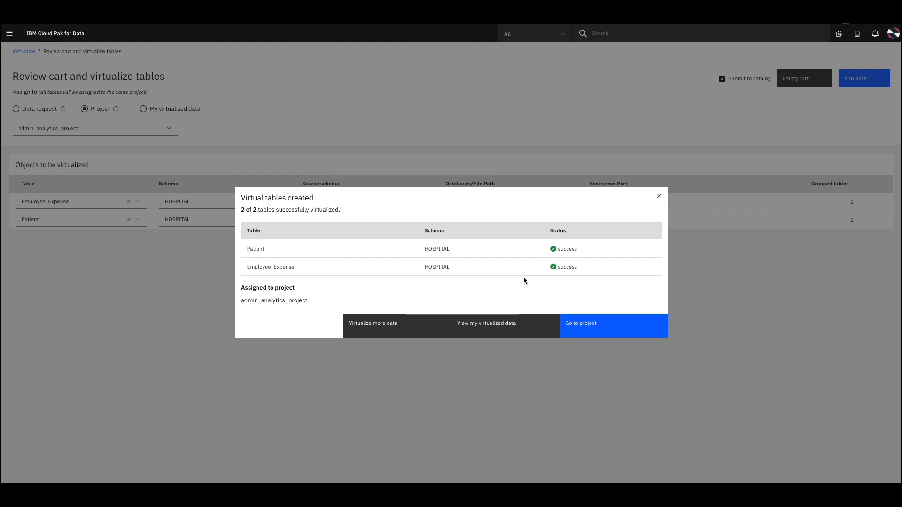
{"action": "left_click", "coordinate": [479, 324]}
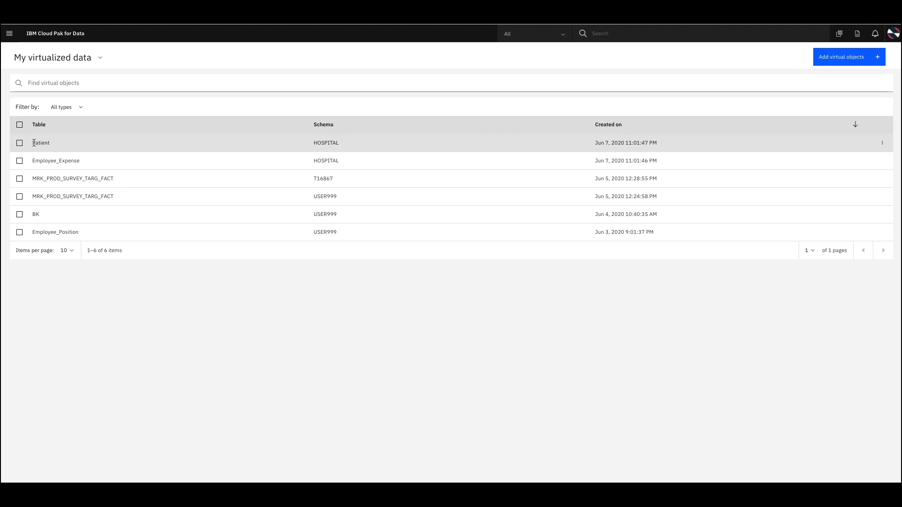
Step: View the table structure of the virtualized Patient table, and of the Employee_Expense table
{"action": "left_click", "coordinate": [880, 143]}
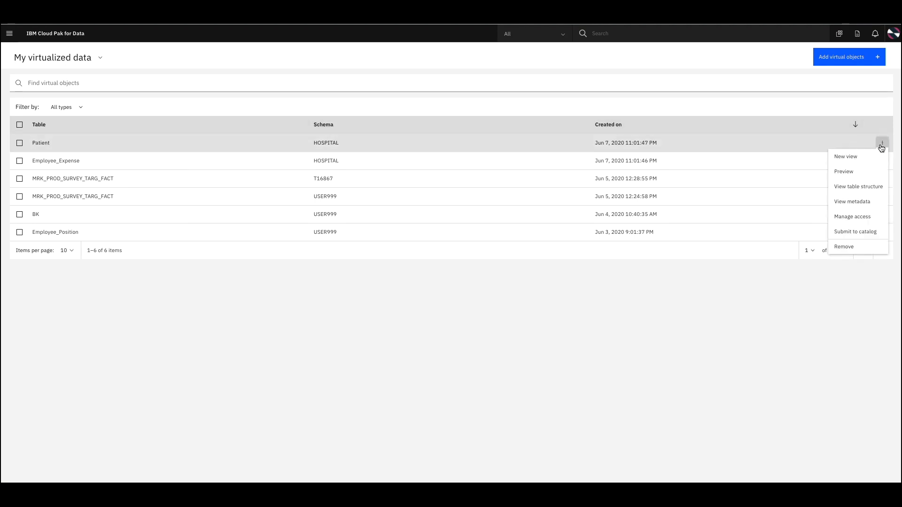
{"action": "left_click", "coordinate": [866, 186]}
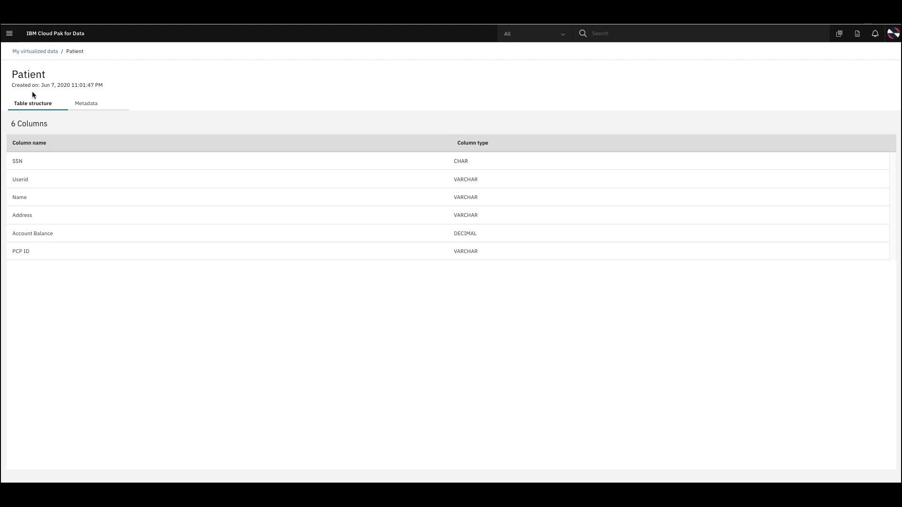
{"action": "left_click", "coordinate": [38, 51]}
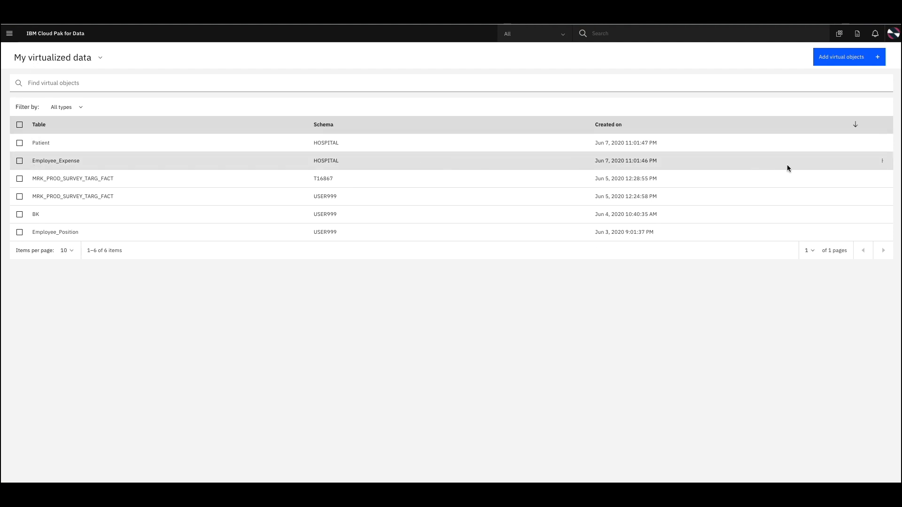
{"action": "left_click", "coordinate": [882, 162]}
{"action": "left_click", "coordinate": [858, 207]}
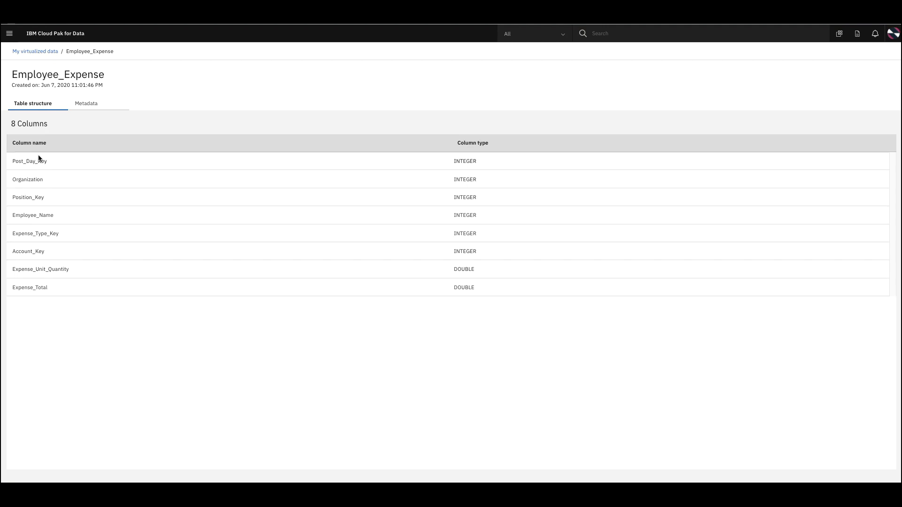